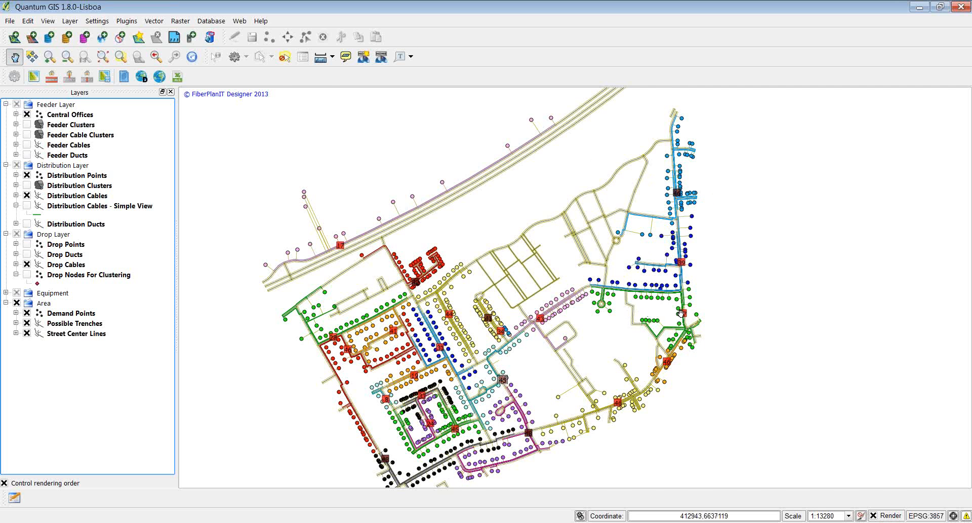
Display the Distribution Clusters layer around the northernmost distribution point on the eastern north-south street
scroll(689, 241, "up", 1)
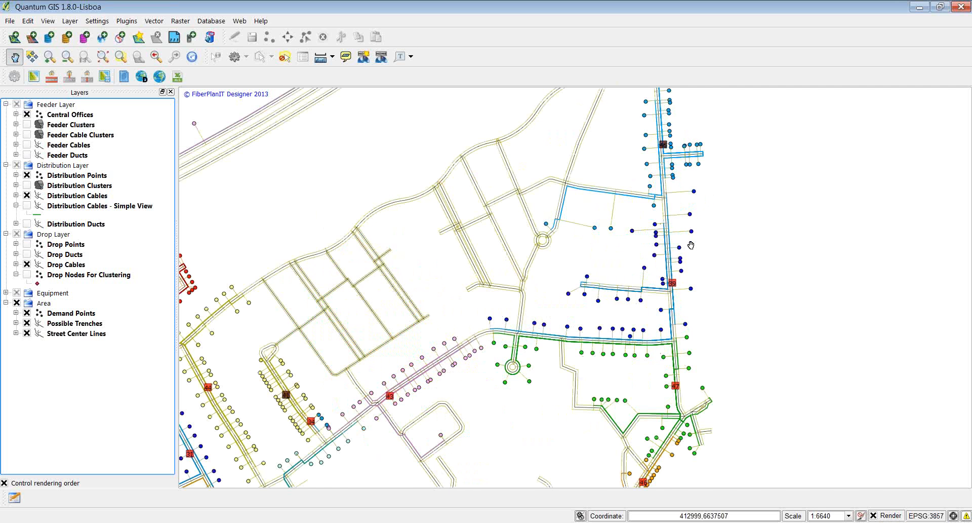
scroll(690, 241, "up", 1)
left_click_drag(675, 191, 634, 371)
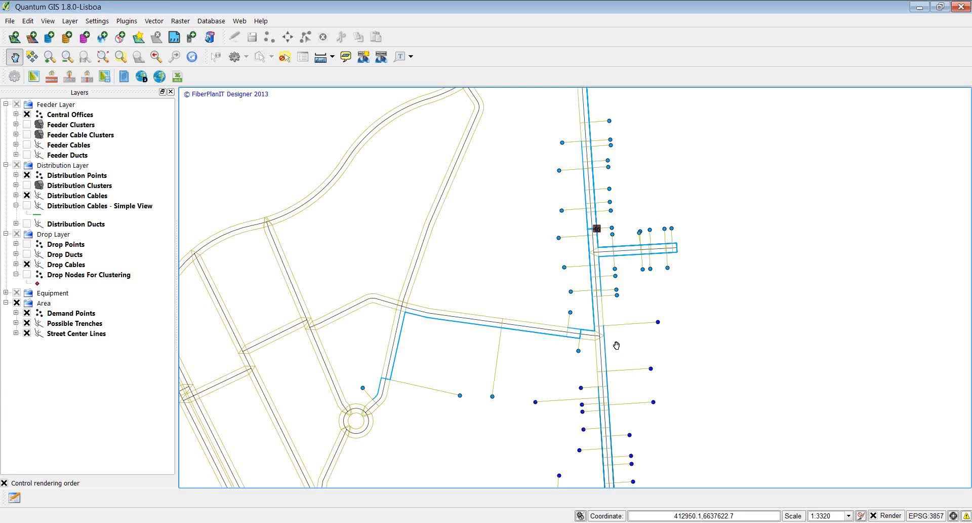
scroll(613, 340, "up", 1)
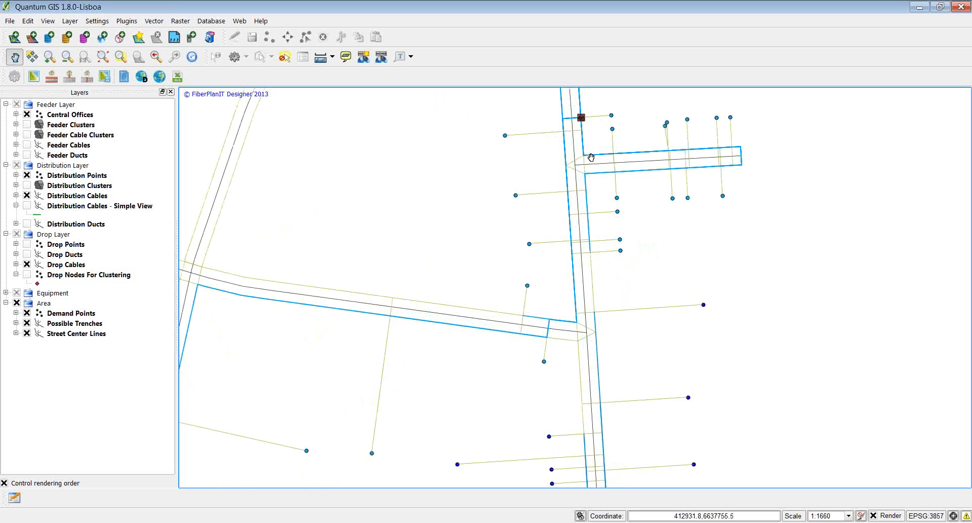
left_click(26, 185)
left_click(27, 185)
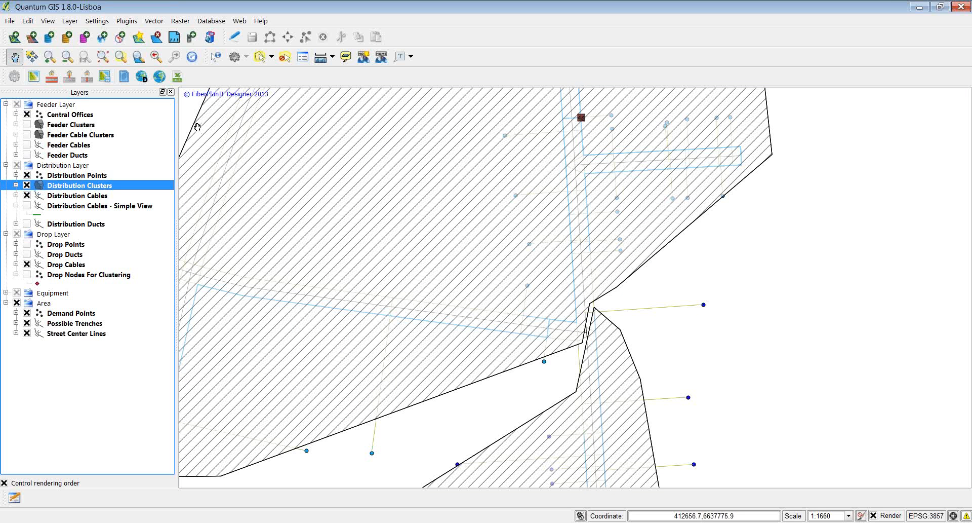
Reshape the two adjoining distribution cluster boundaries so the drop line just north of the side-street junction falls in the northern cluster, and save the edits
left_click(234, 37)
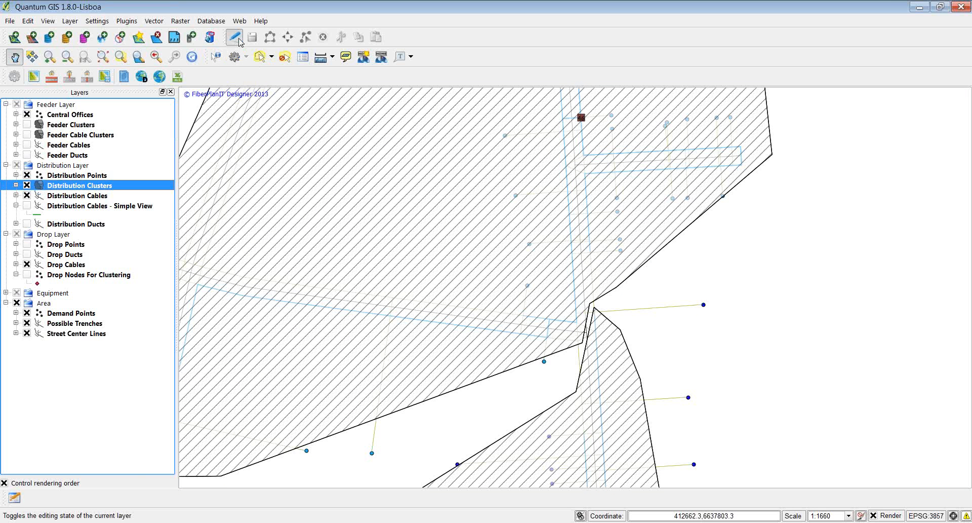
left_click(305, 37)
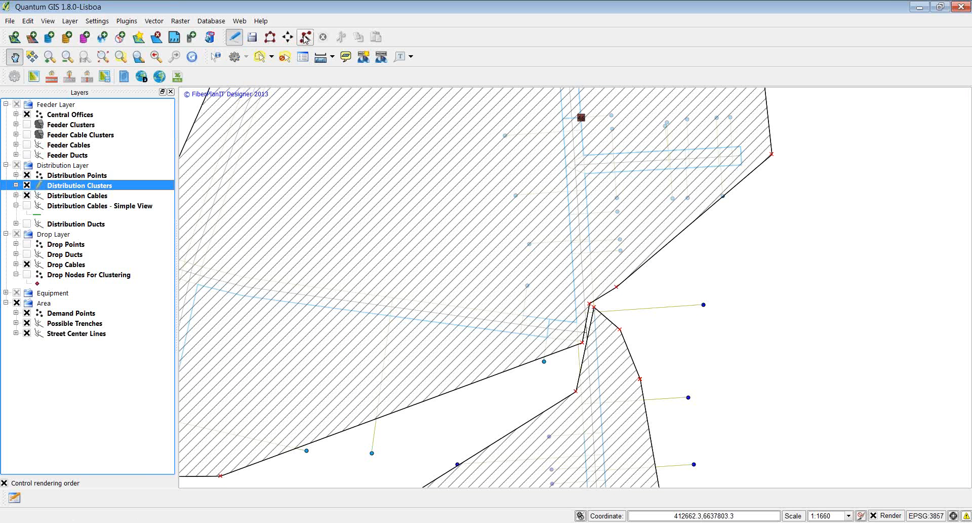
left_click(593, 307)
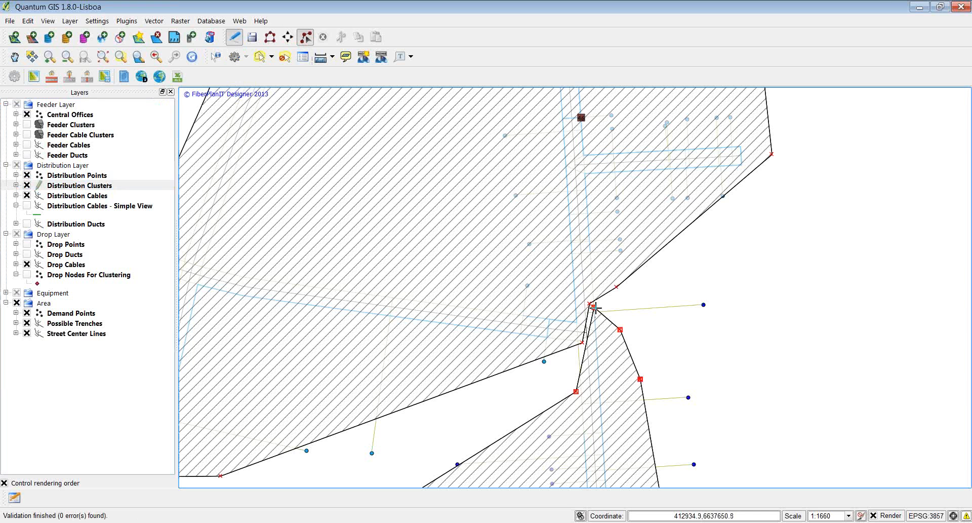
left_click_drag(593, 306, 602, 341)
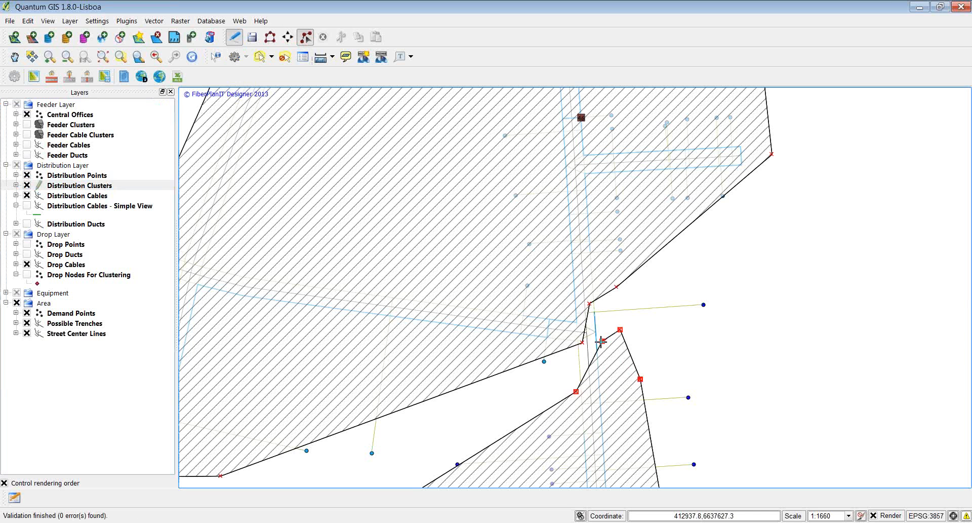
left_click(592, 304)
left_click_drag(590, 303, 606, 317)
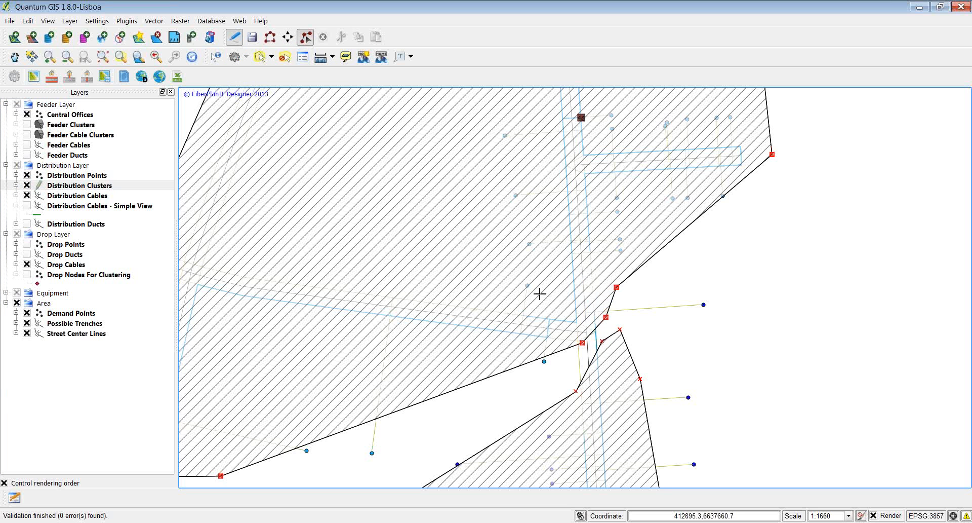
left_click(253, 39)
left_click(234, 37)
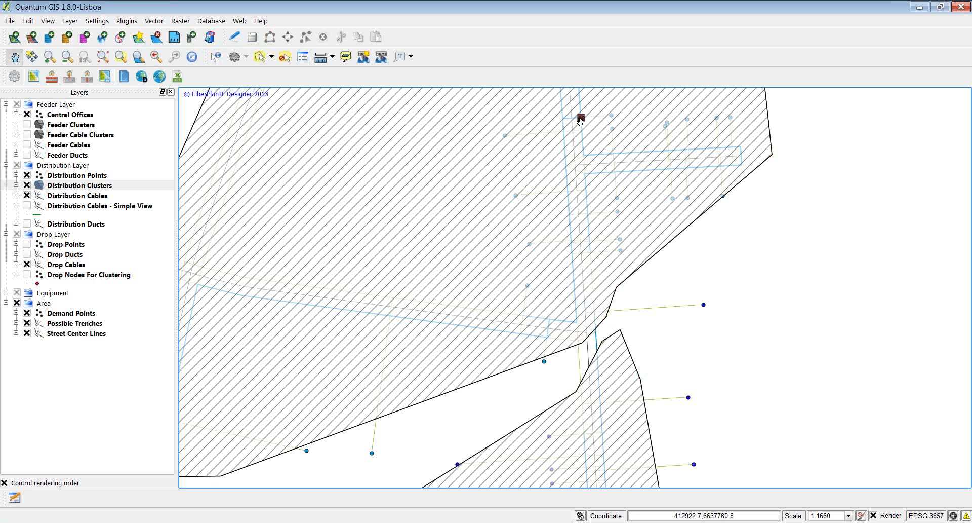
Hide the Distribution Clusters layer and move the northern distribution point south to the drop line near the side-street junction, saving the edits
left_click(27, 184)
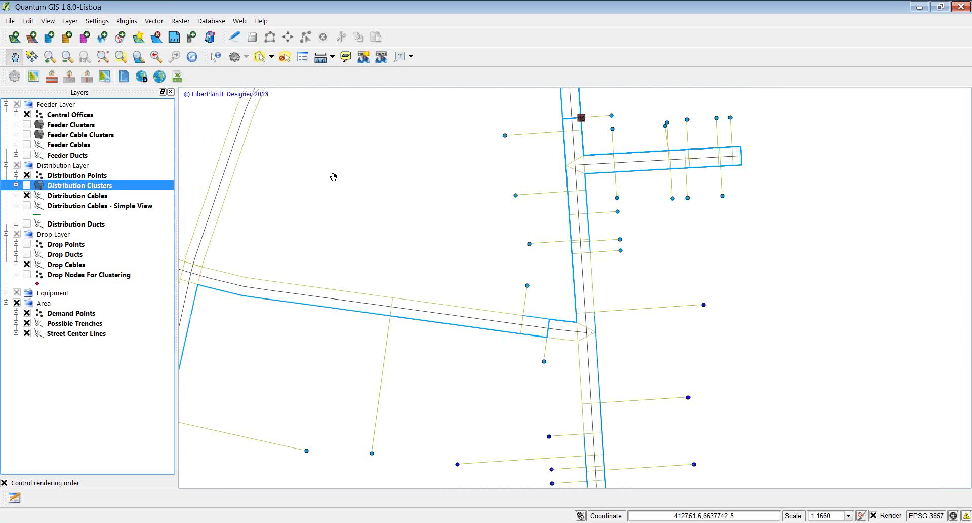
key("Up")
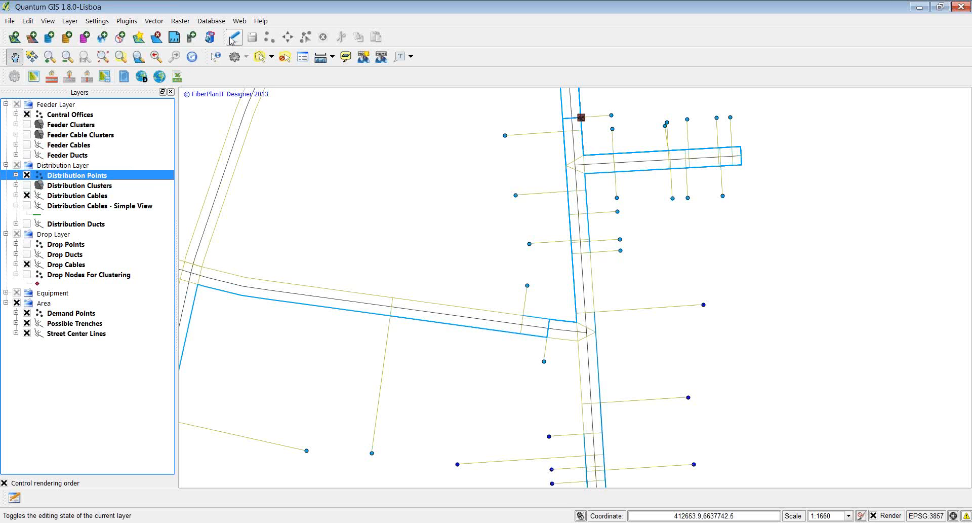
left_click(233, 37)
left_click(305, 37)
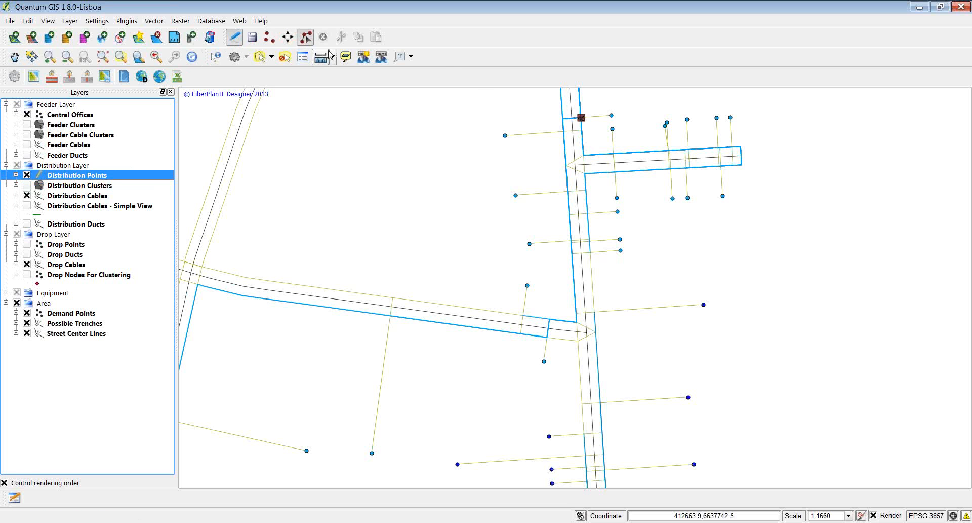
left_click(581, 115)
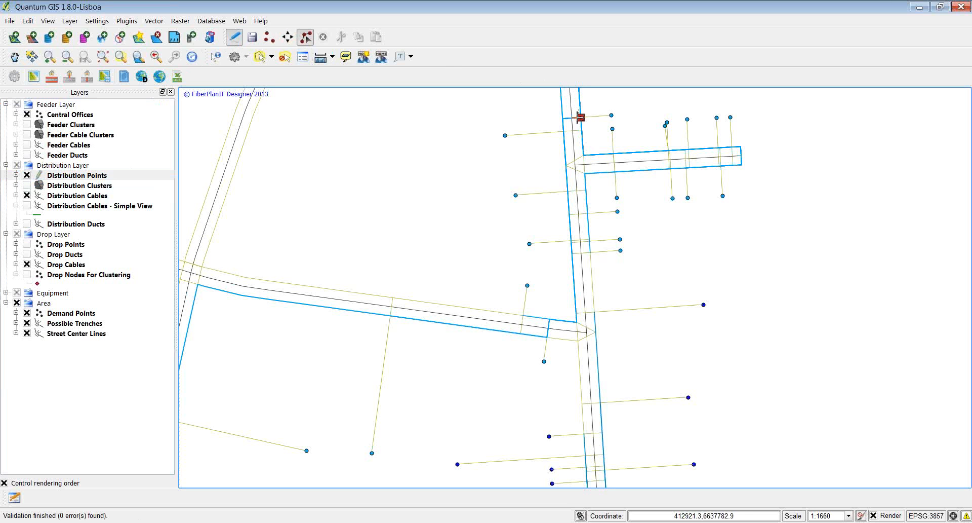
left_click_drag(581, 118, 603, 311)
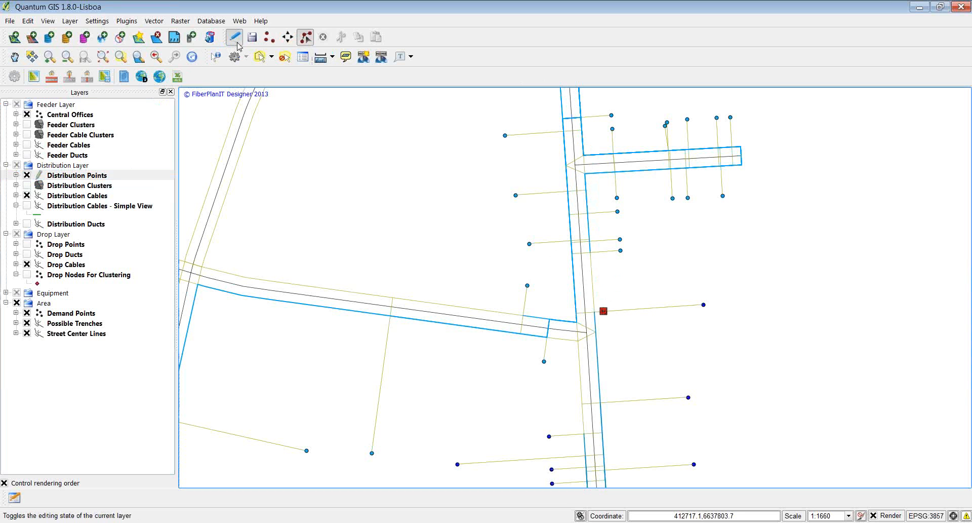
left_click(253, 39)
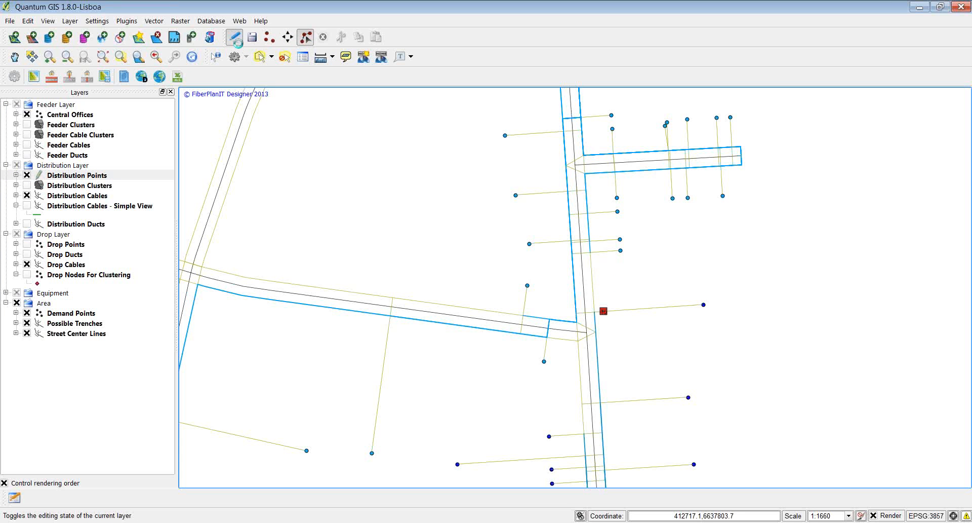
left_click(233, 37)
Recalculate the fiber network using the edited distribution clusters and the relocated distribution point
left_click(148, 78)
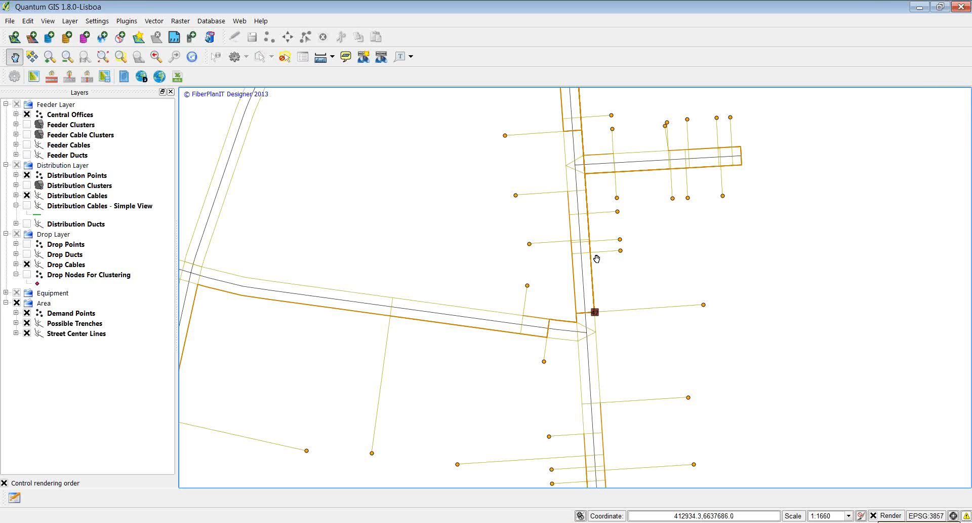
scroll(597, 307, "down", 1)
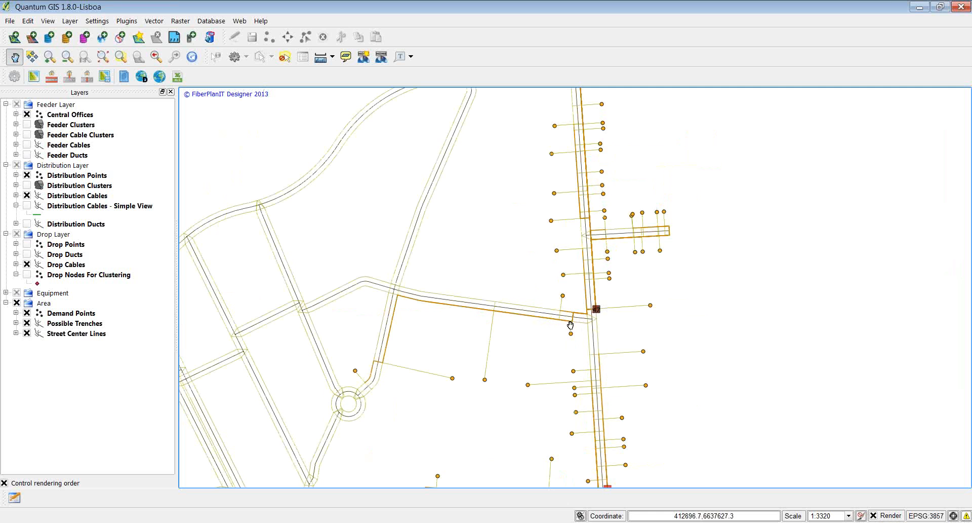
left_click(159, 76)
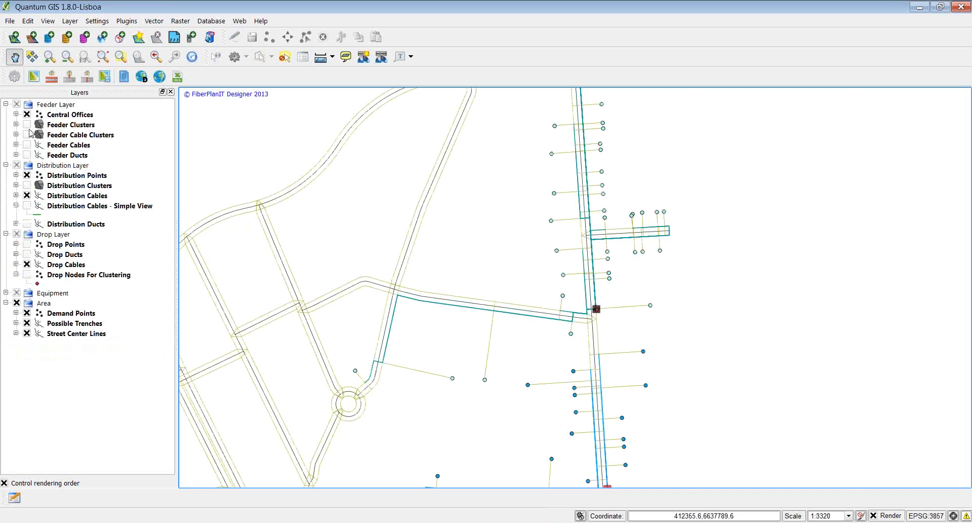
Show the Feeder Cables layer and hide the Demand Points and Distribution Cables layers across the whole area
left_click(27, 145)
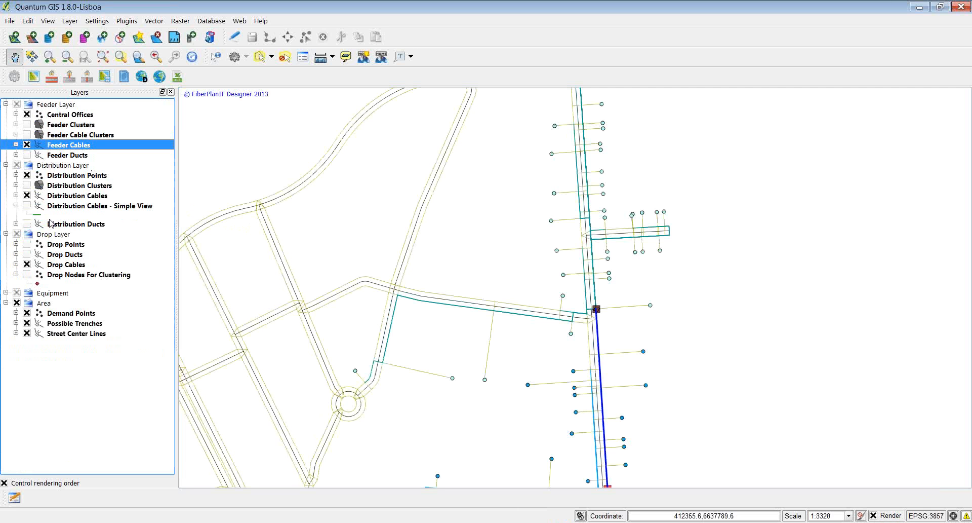
left_click(26, 313)
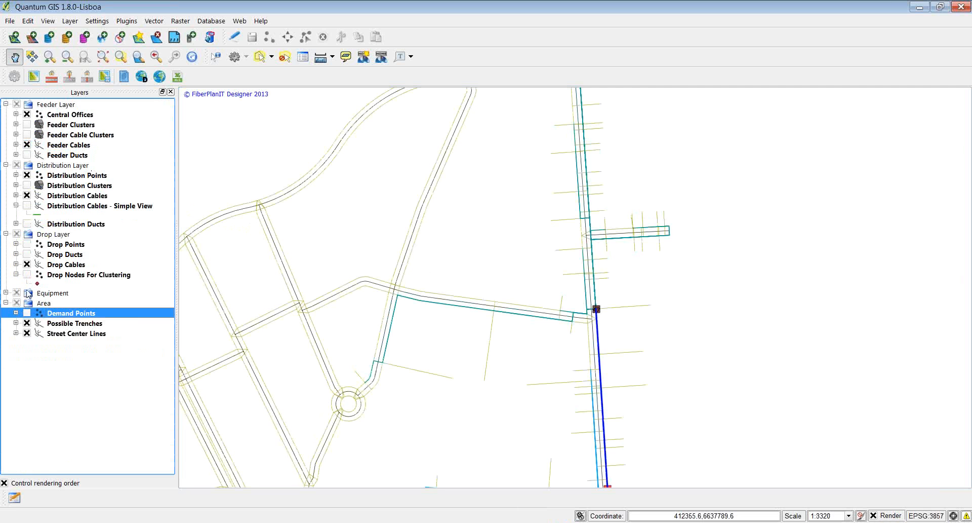
left_click(27, 196)
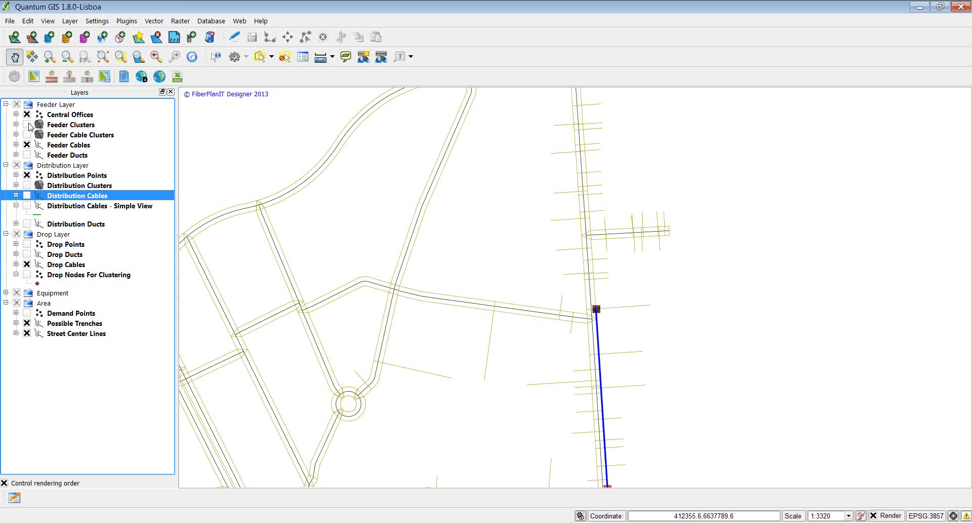
scroll(256, 362, "down", 2)
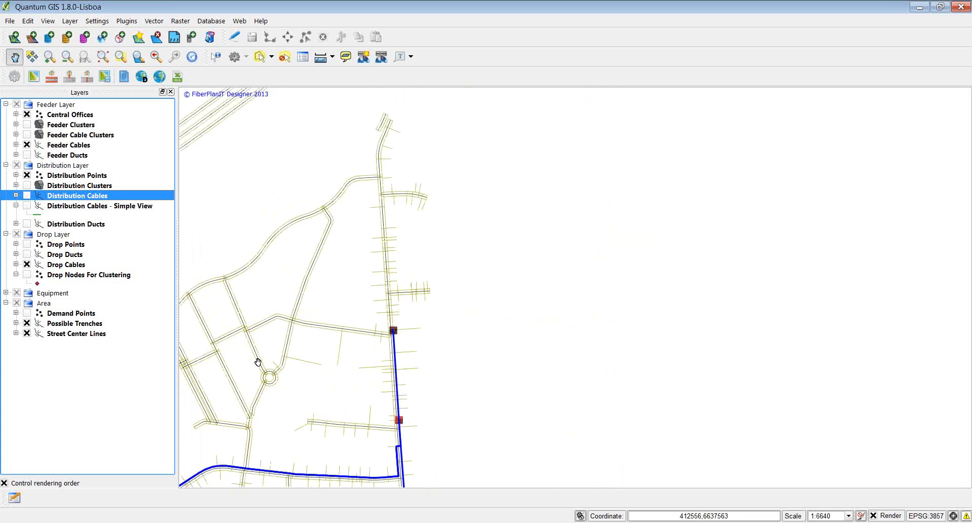
left_click_drag(258, 363, 661, 198)
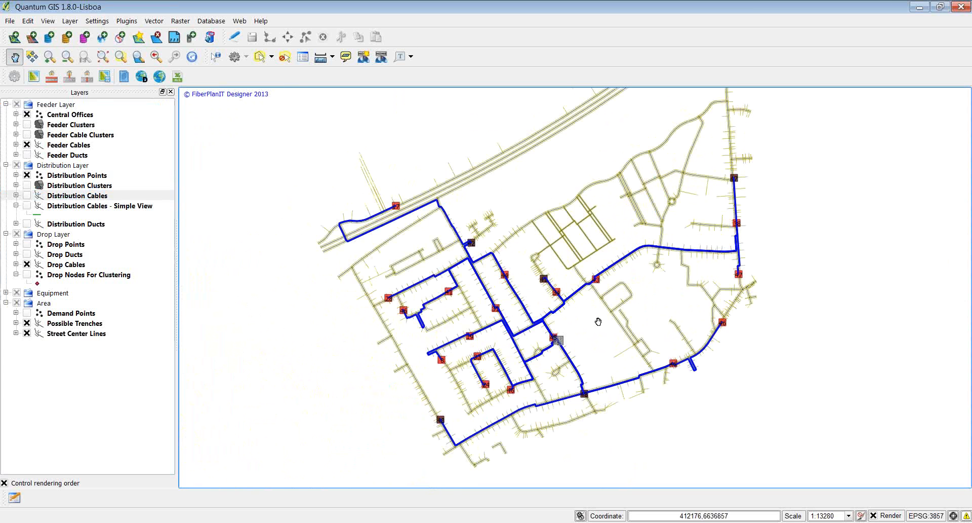
Move the central office to the north side of the parallel roads in the northwest, save the edit and recalculate the feeder cables
left_click(83, 116)
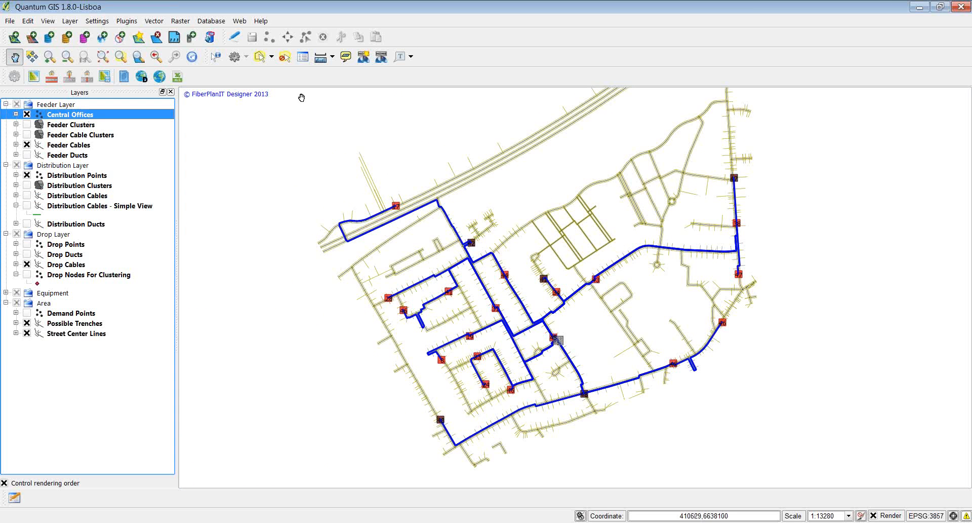
left_click(241, 37)
left_click(305, 37)
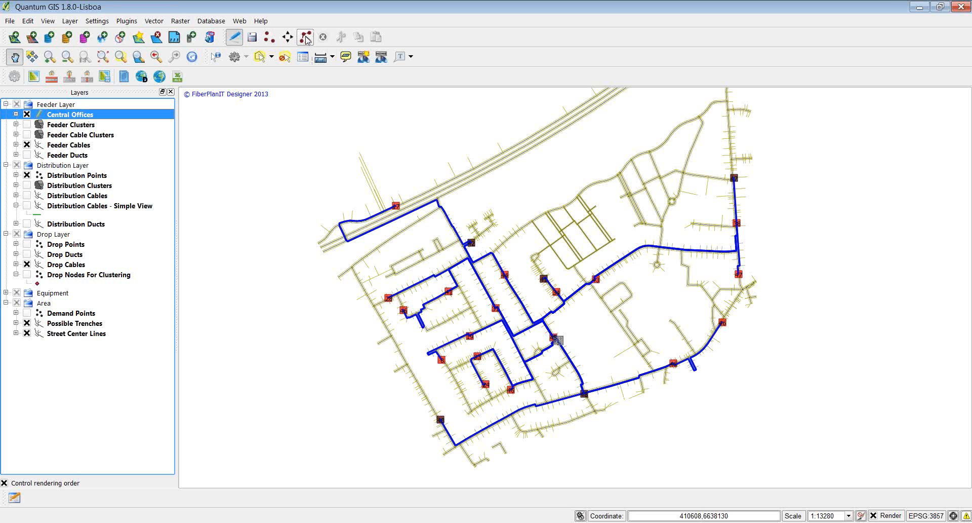
left_click(561, 339)
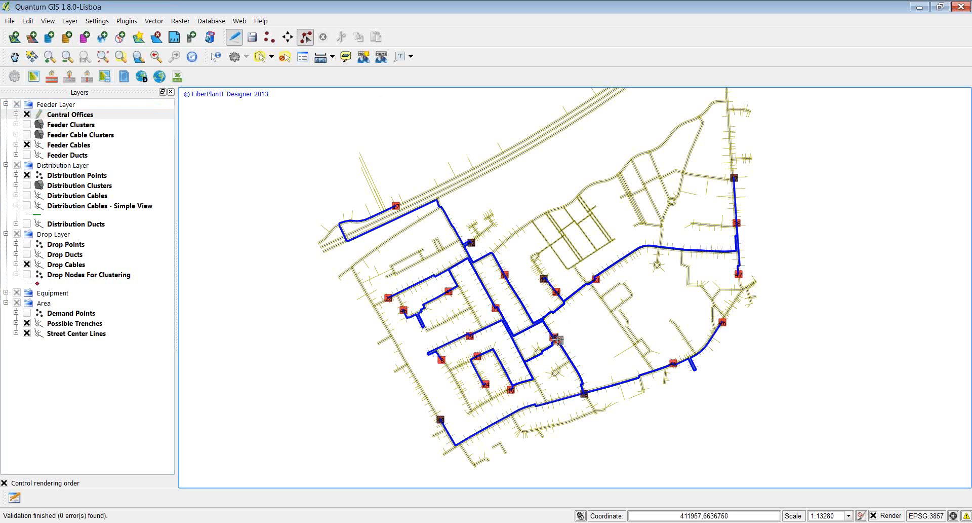
left_click_drag(593, 217, 462, 170)
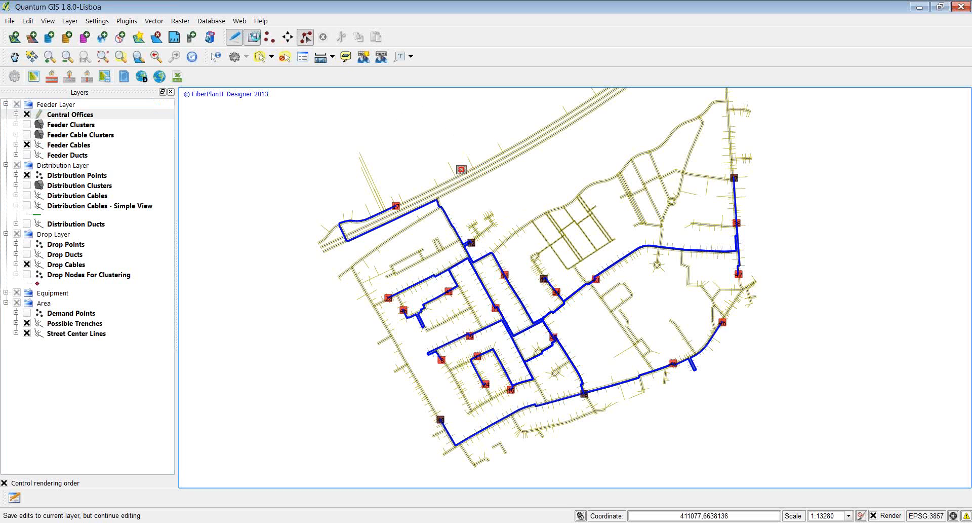
left_click(235, 38)
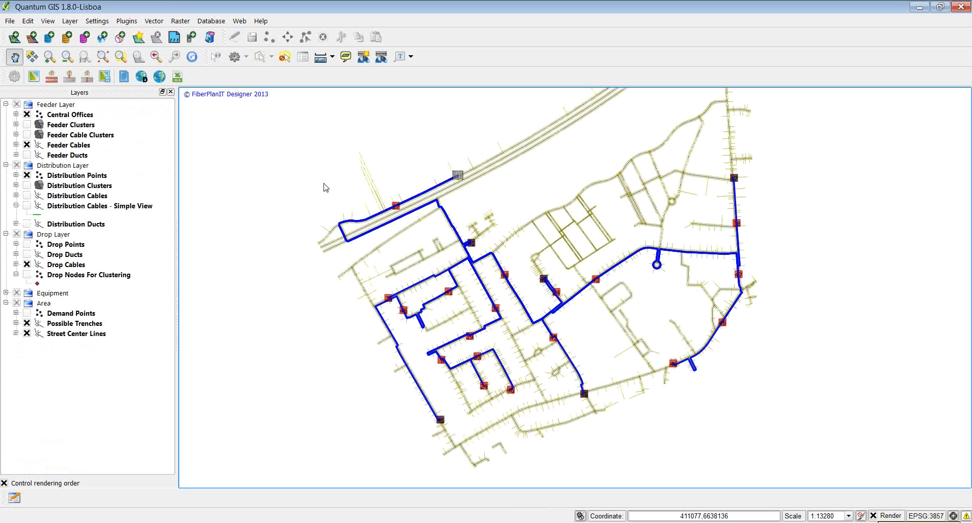
Generate the bill of materials and view the FPI - BoM workbook full-screen in Excel
left_click(179, 77)
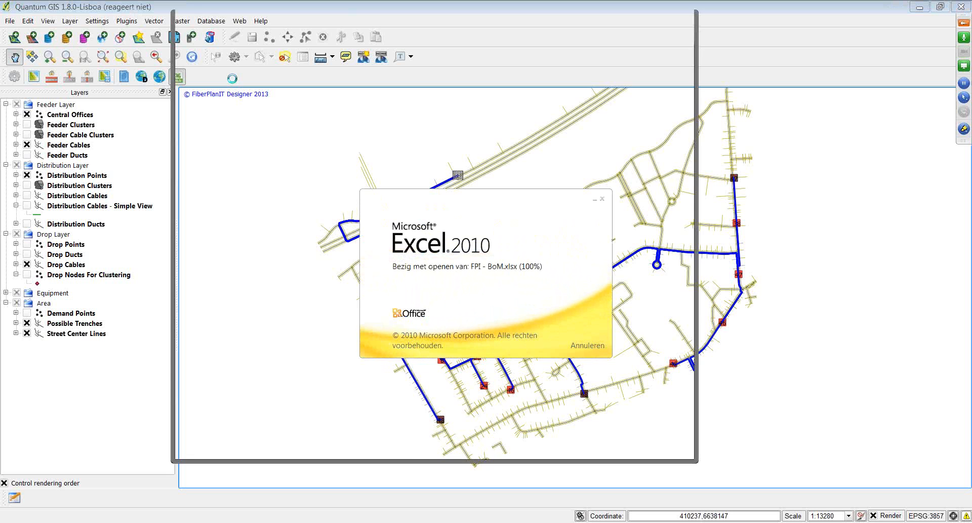
double_click(493, 14)
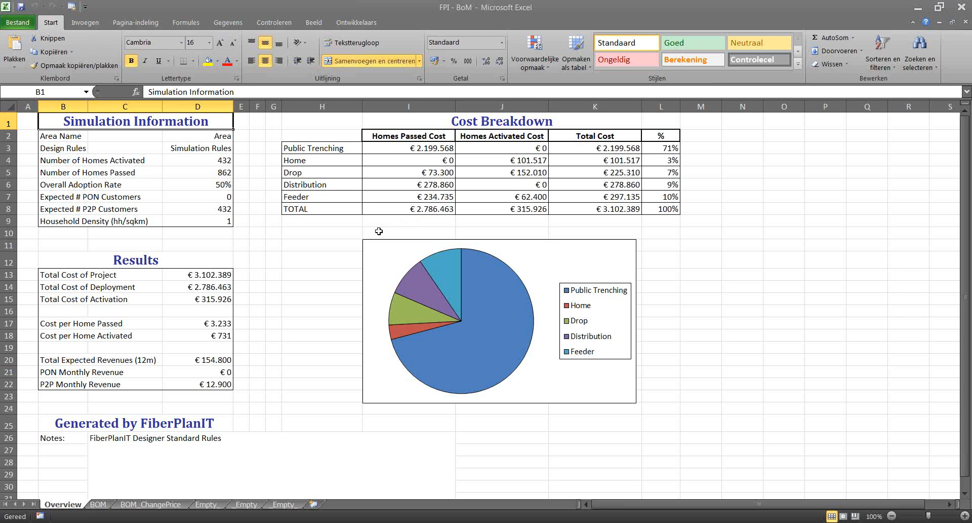
Examine the total project cost on the Overview sheet and the size 24 blown-fiber duct entry on the BOM sheet
left_click(219, 274)
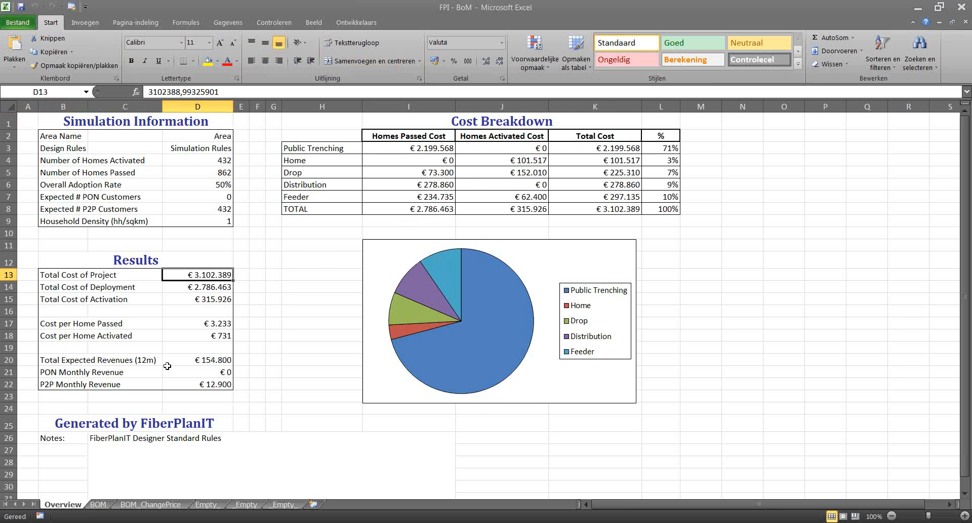
left_click(99, 504)
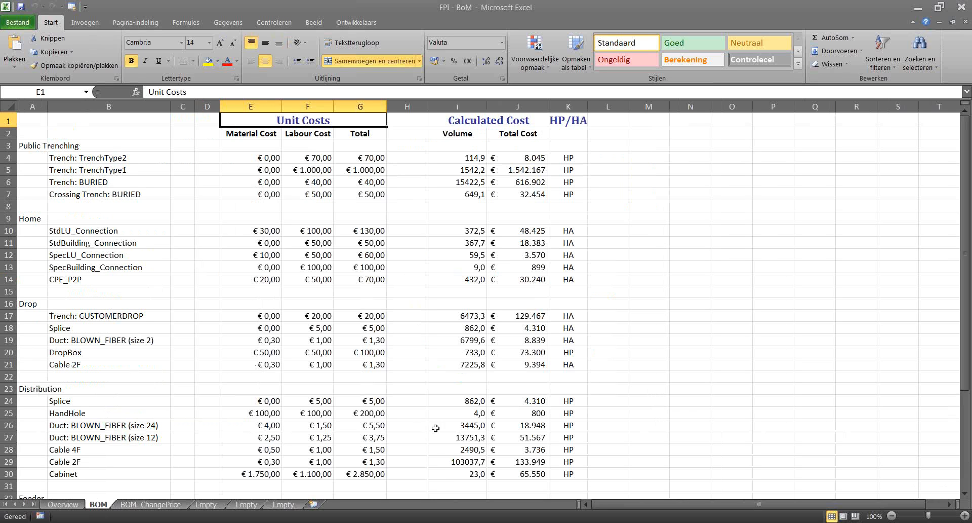
left_click(142, 425)
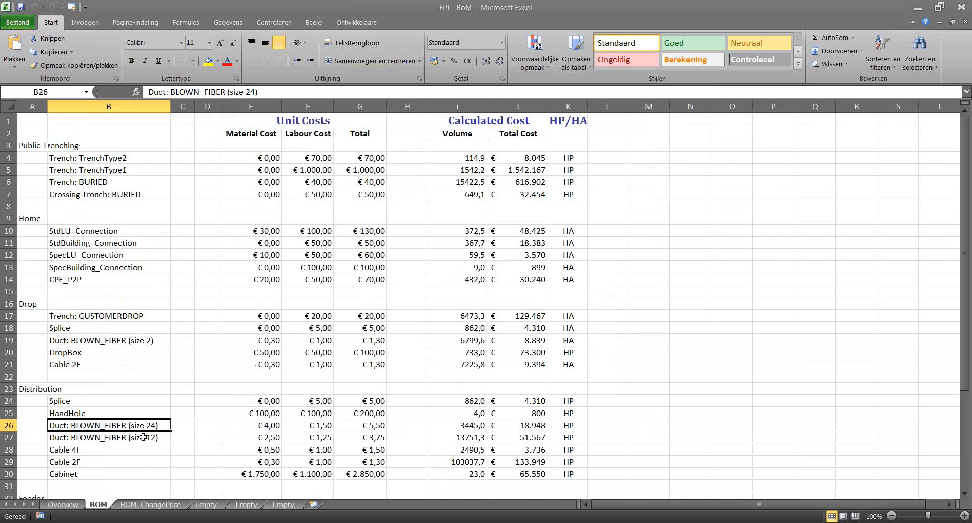